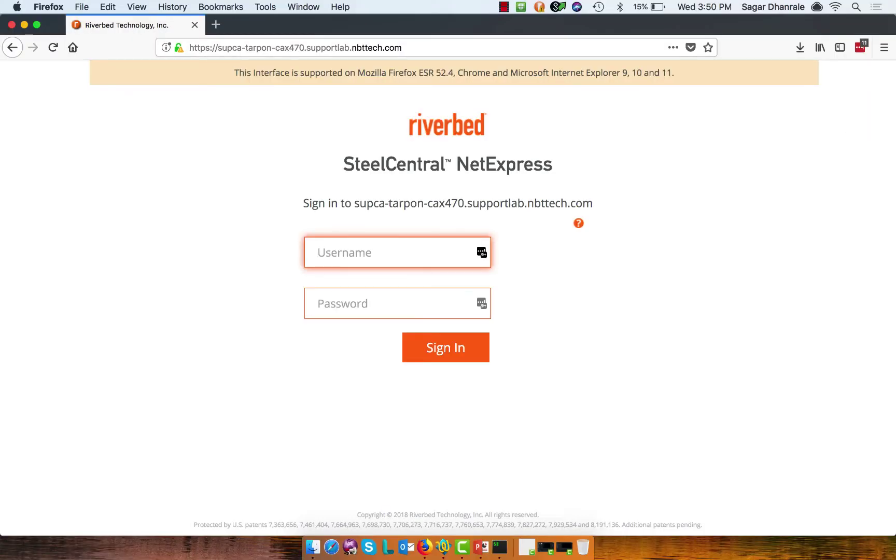
# Step: Sign in to NetExpress with the local administrator account and its password
pyautogui.write('admin')
pyautogui.press('Tab')
pyautogui.write('admin')
pyautogui.press('Return')
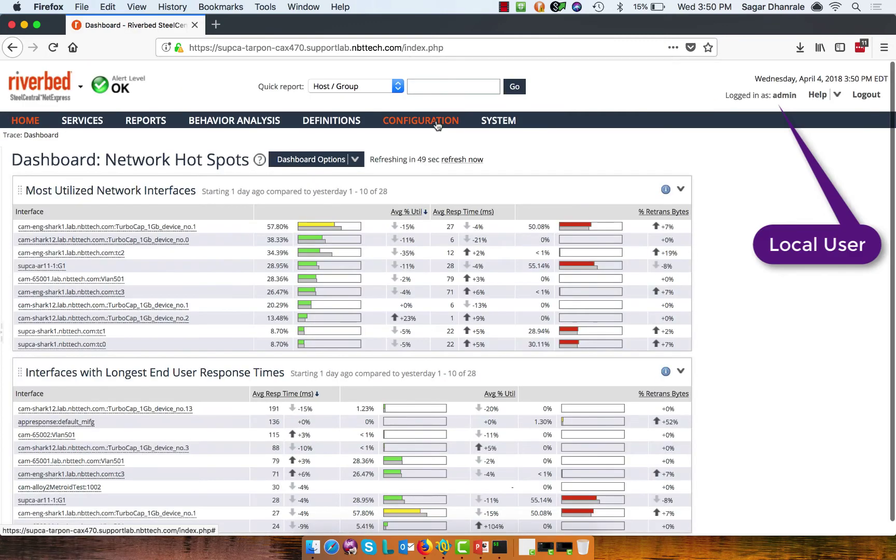
# Step: Go to Configuration > Account Management > Remote Authentication
pyautogui.click(438, 120)
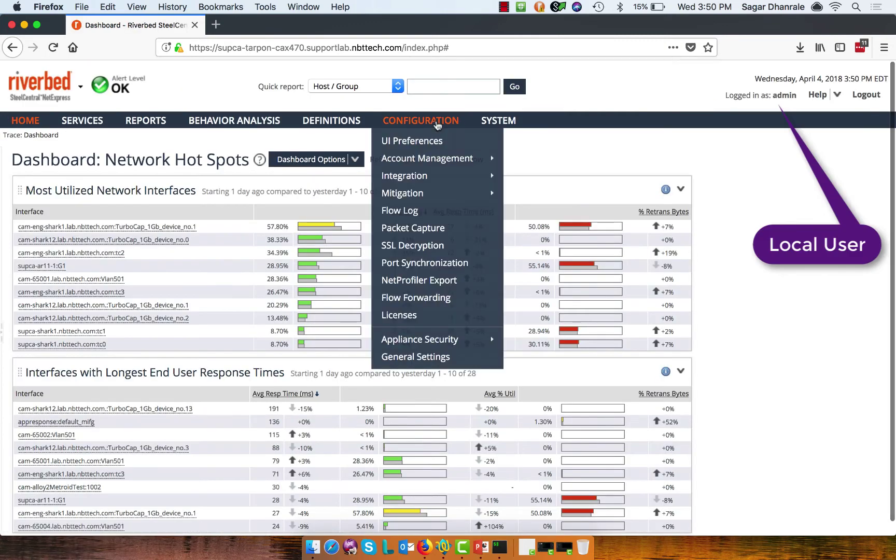
pyautogui.moveTo(453, 165)
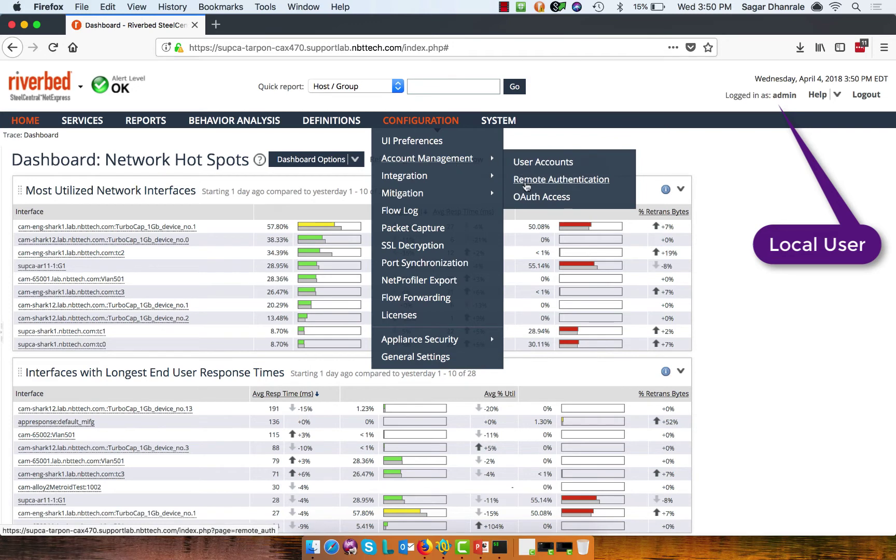
pyautogui.click(525, 180)
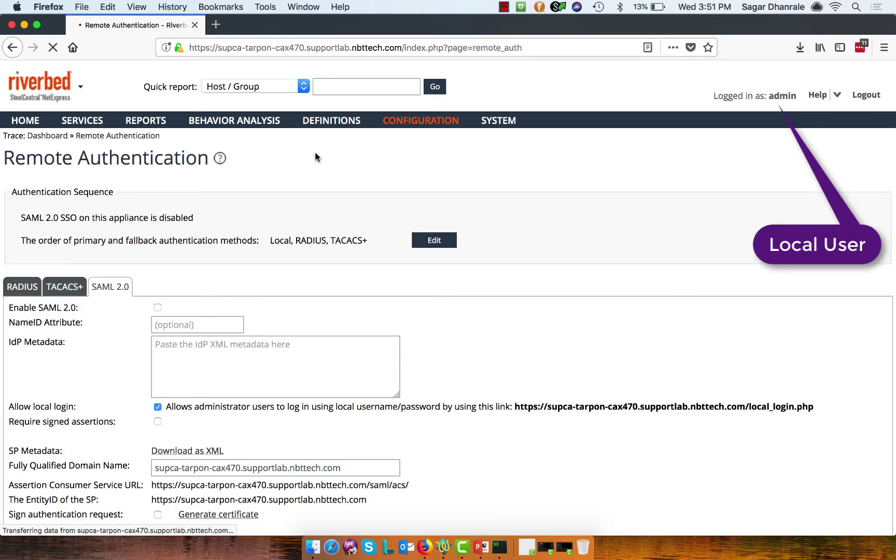
# Step: Copy the entire SecureAuth_Federation.xml metadata from TextWrangler and return to Firefox
pyautogui.scroll(-5, 315, 153)
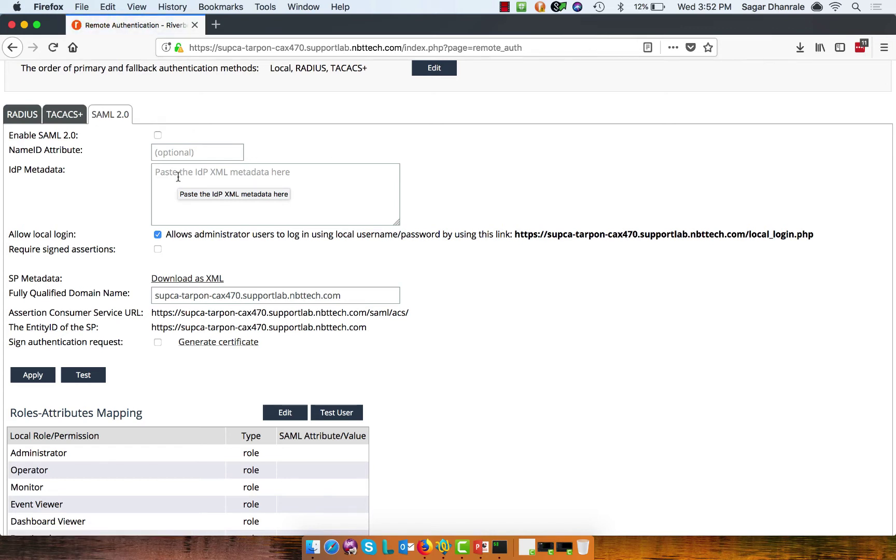
pyautogui.press('super+Tab')
pyautogui.press('super+Tab')
pyautogui.press('super+Tab')
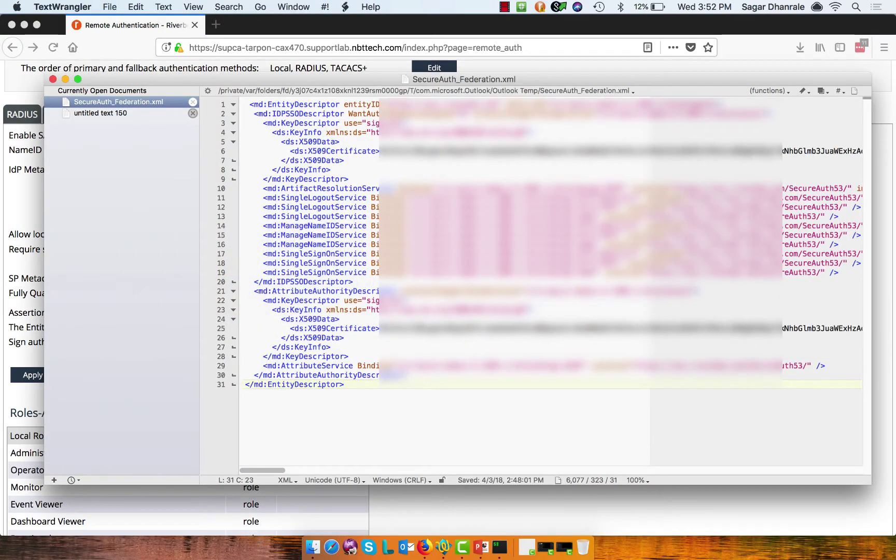
pyautogui.press('super+a')
pyautogui.press('super+c')
pyautogui.press('super+Tab')
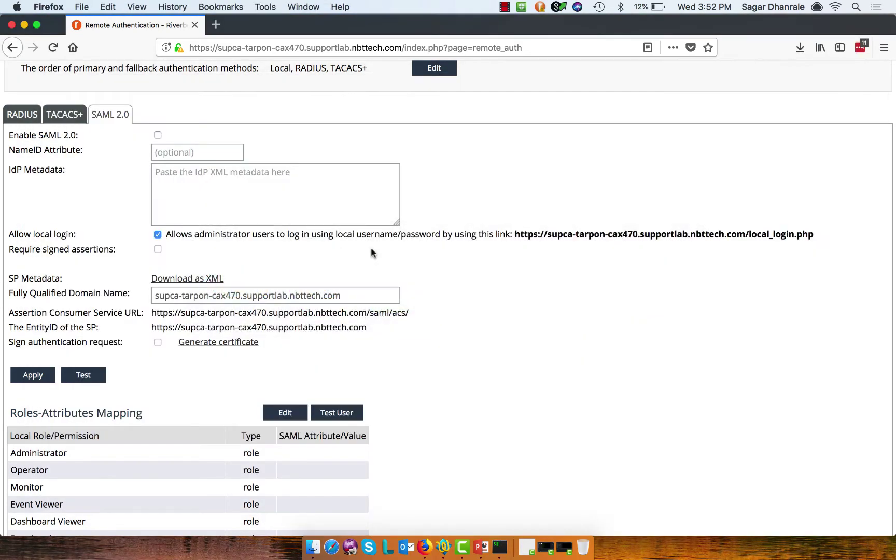
# Step: Paste the federation XML into IdP Metadata and highlight local_login.php in the login link
pyautogui.click(290, 180)
pyautogui.press('super+v')
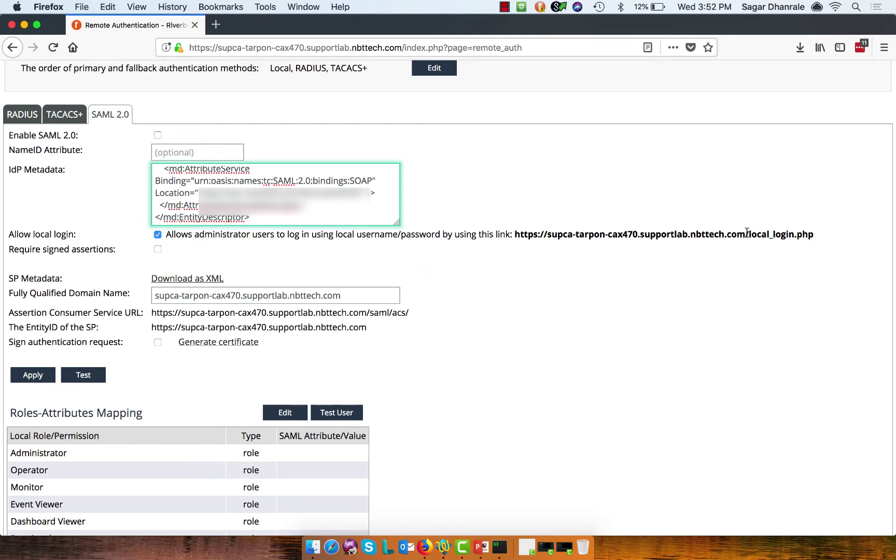
pyautogui.moveTo(748, 234); pyautogui.dragTo(814, 237)
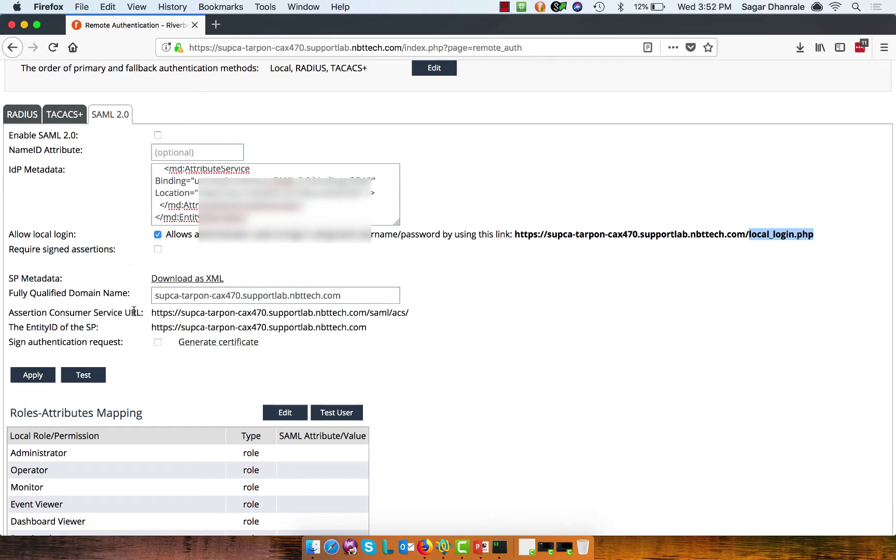
pyautogui.scroll(-1, 134, 311)
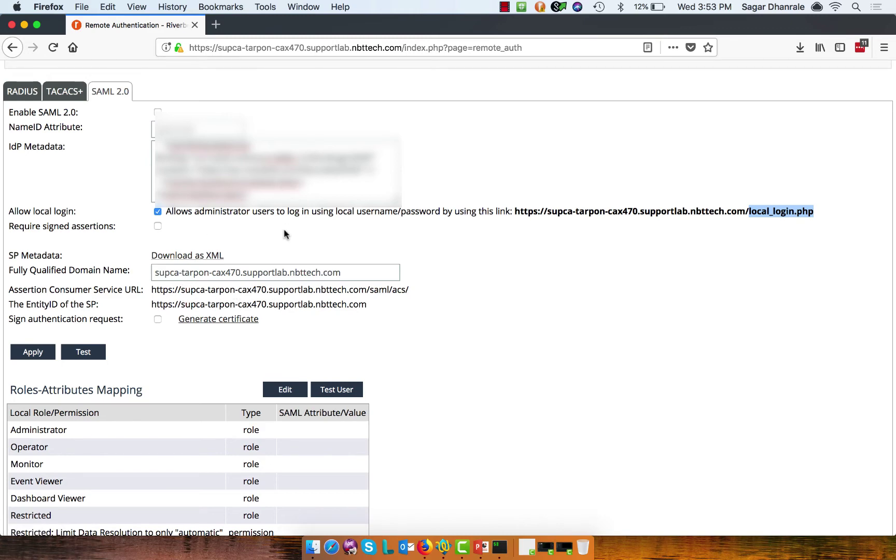
pyautogui.scroll(-1, 284, 230)
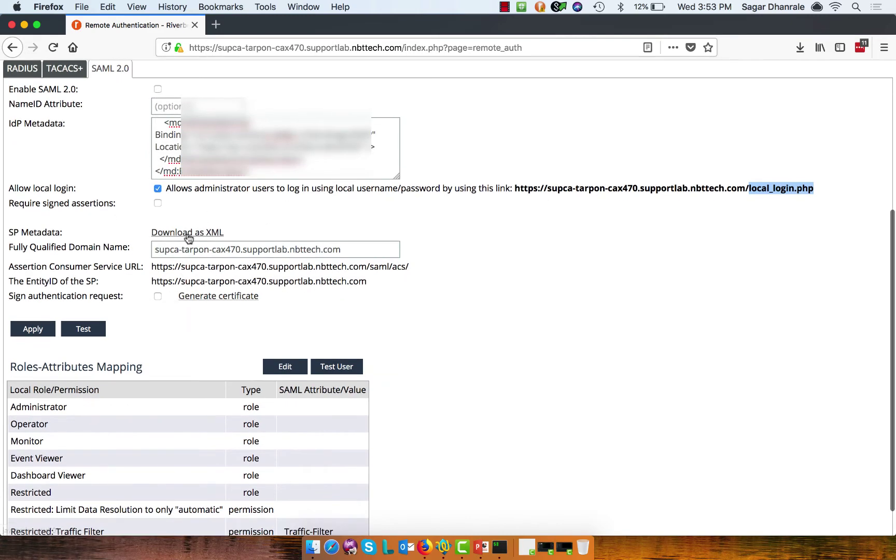
pyautogui.scroll(-2, 187, 237)
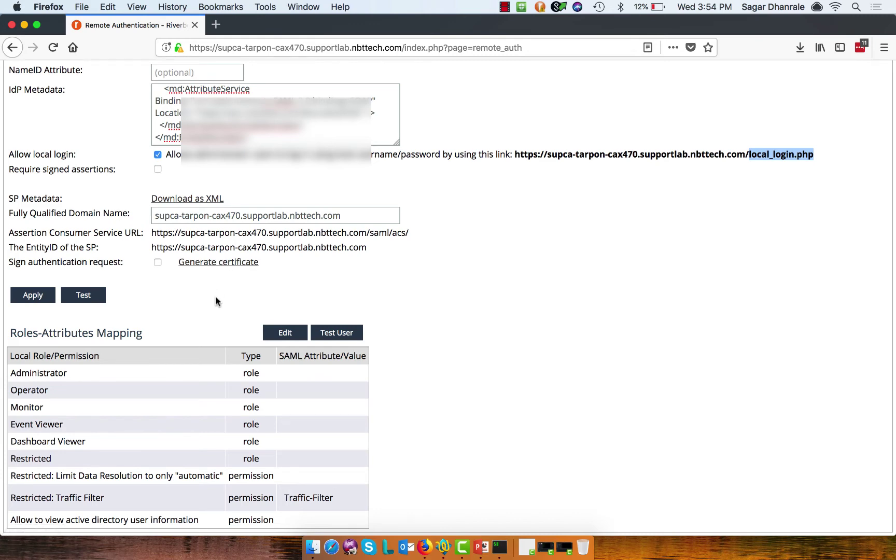
pyautogui.scroll(3, 216, 301)
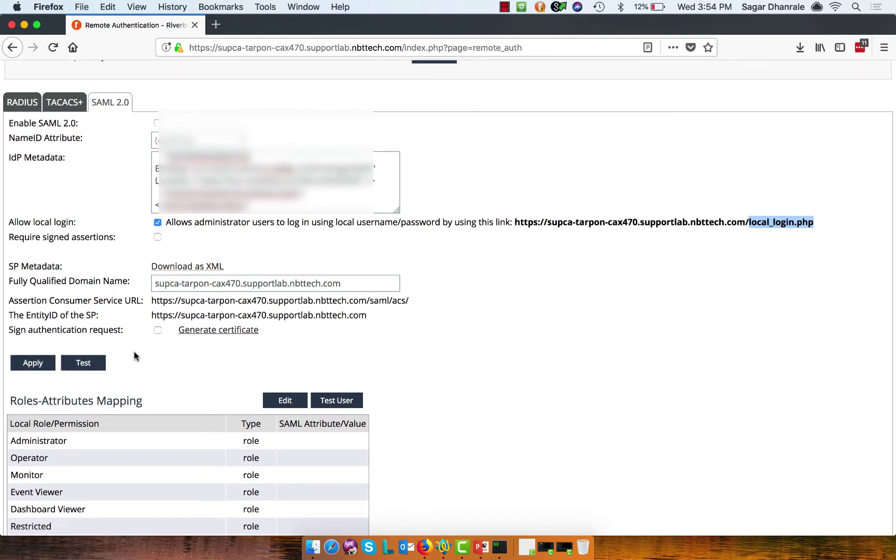
pyautogui.scroll(-2, 131, 360)
# Step: Run the SAML 2.0 Test and move its result window to the right
pyautogui.click(87, 313)
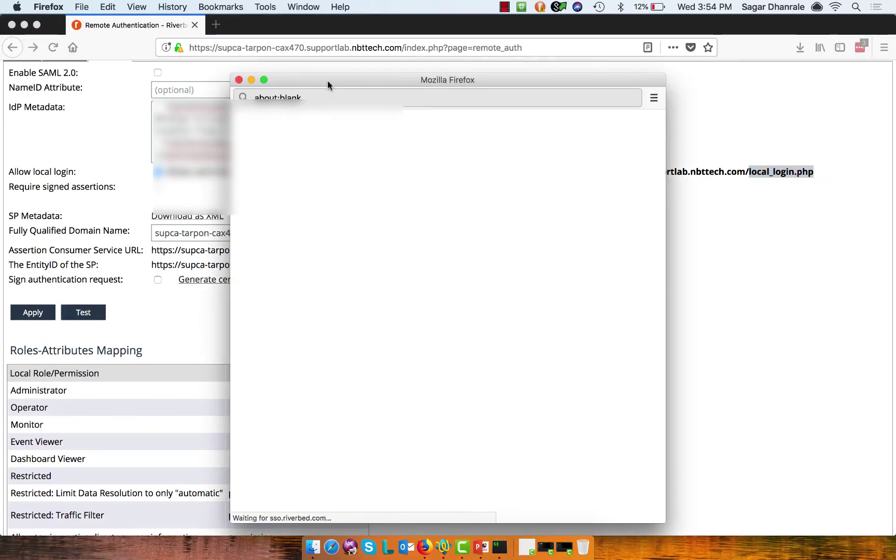
pyautogui.moveTo(327, 80); pyautogui.dragTo(451, 76)
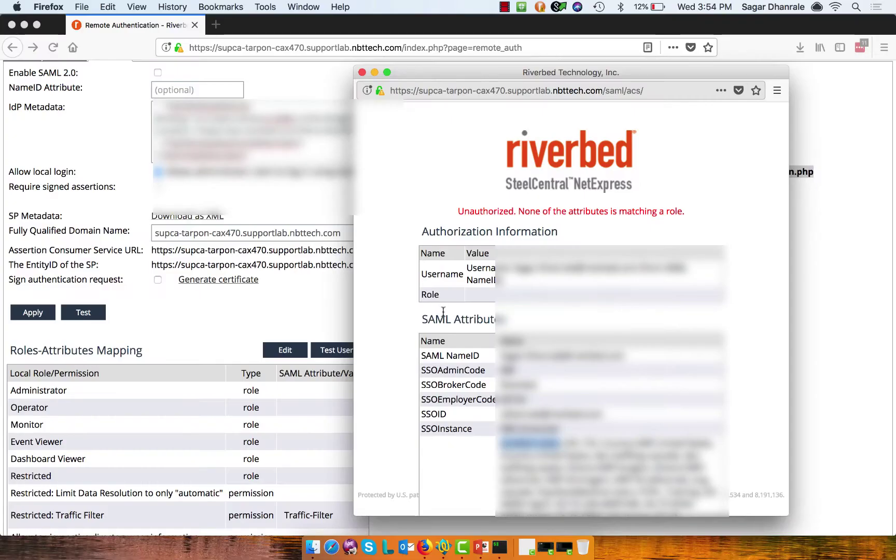
pyautogui.scroll(-1, 443, 311)
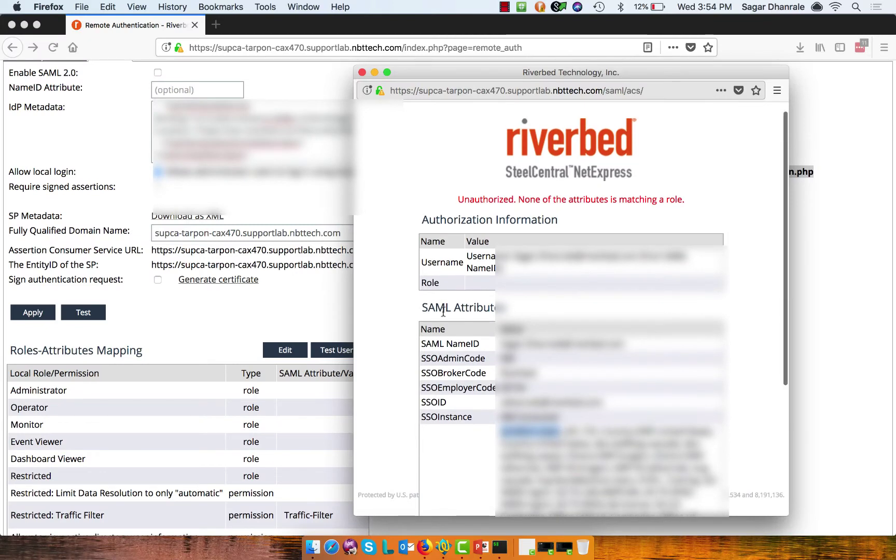
pyautogui.scroll(-5, 444, 311)
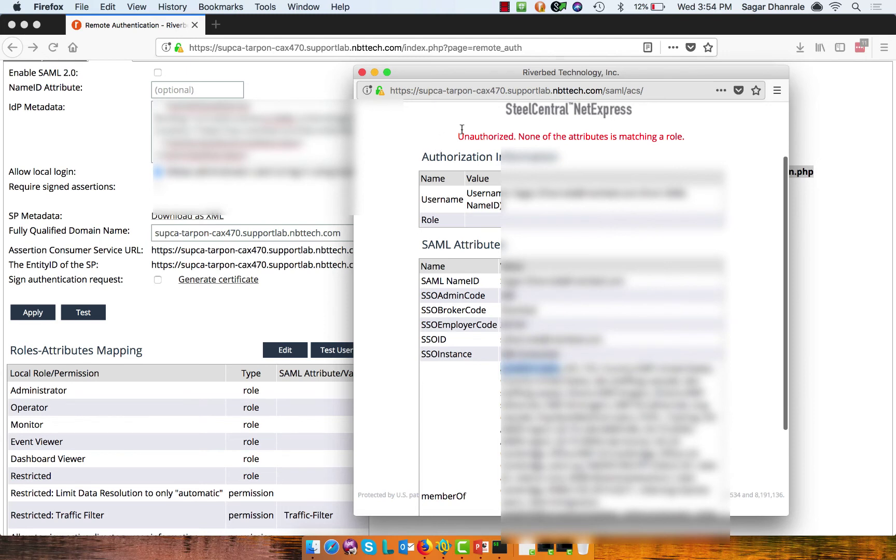
pyautogui.moveTo(458, 134); pyautogui.dragTo(705, 217)
pyautogui.doubleClick(422, 198)
pyautogui.click(512, 192)
pyautogui.moveTo(513, 193); pyautogui.dragTo(641, 194)
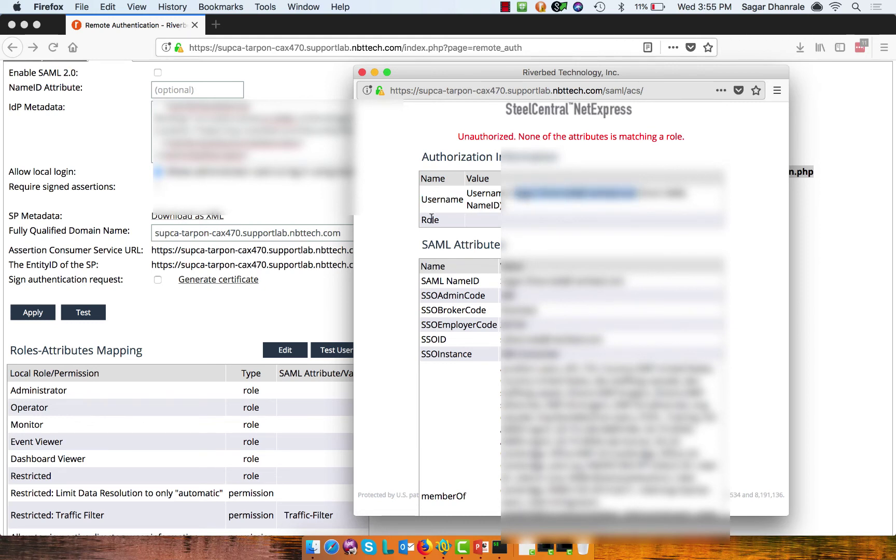
pyautogui.moveTo(422, 219); pyautogui.dragTo(453, 222)
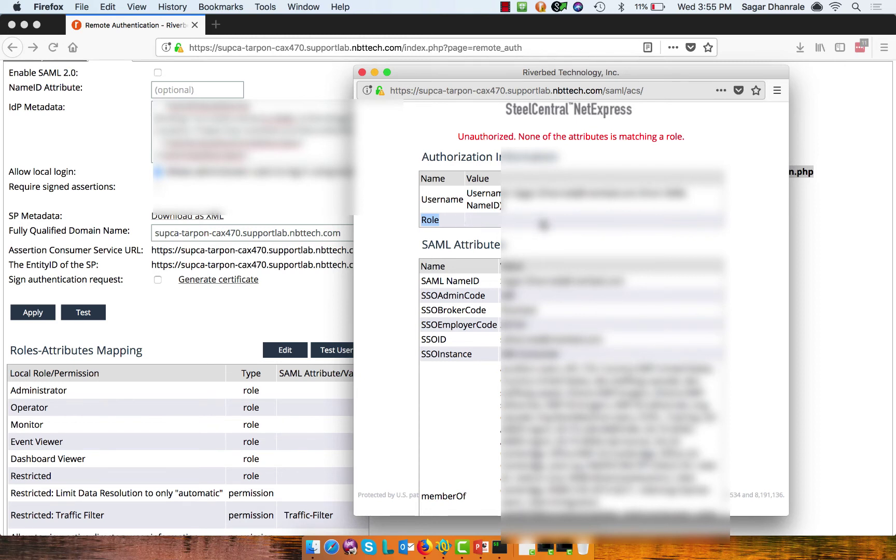
pyautogui.moveTo(423, 246); pyautogui.dragTo(512, 250)
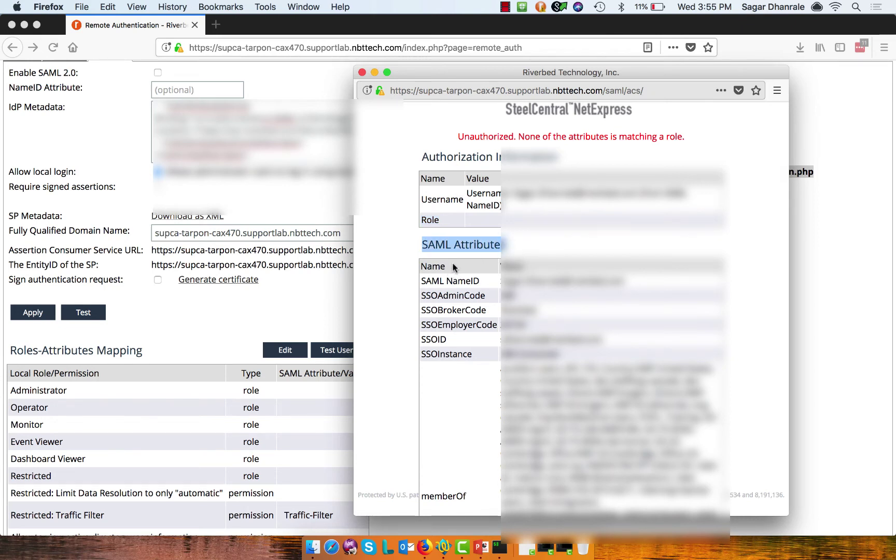
pyautogui.moveTo(427, 266); pyautogui.dragTo(446, 267)
pyautogui.click(507, 268)
pyautogui.scroll(-1, 526, 270)
pyautogui.scroll(-5, 524, 271)
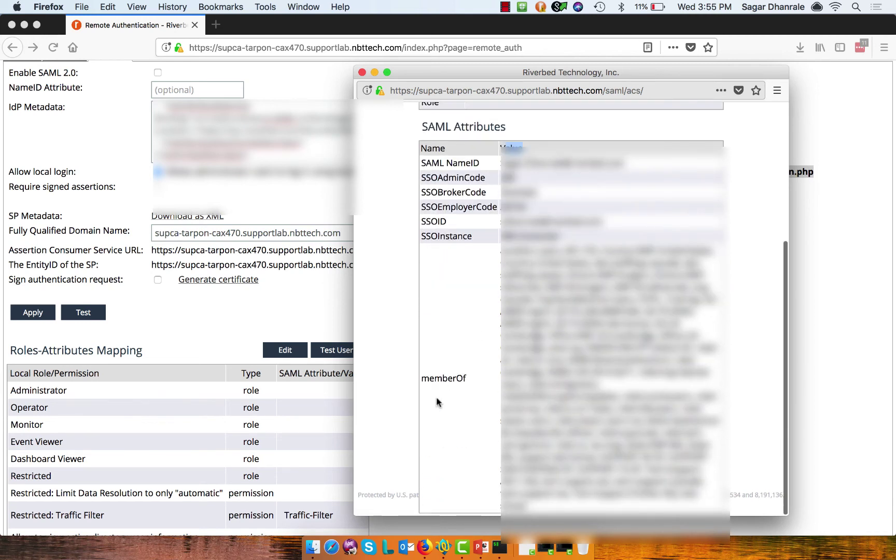
pyautogui.click(447, 381)
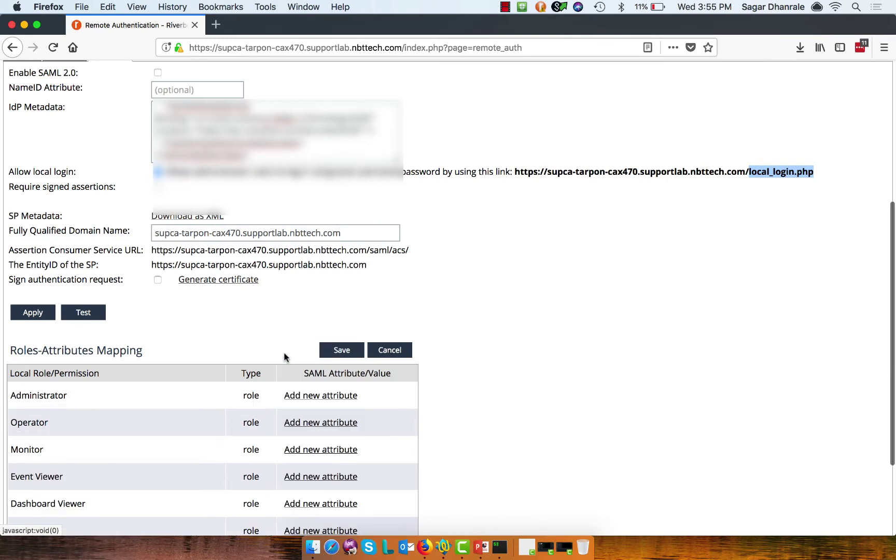
# Step: Give the Administrator role a memberOf attribute mapping with value accellion-users
pyautogui.click(344, 396)
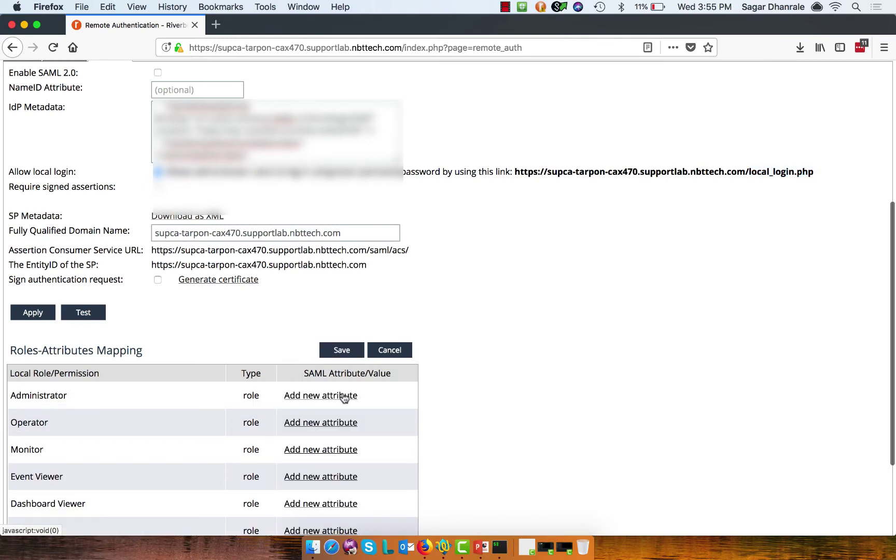
pyautogui.write('memberOf')
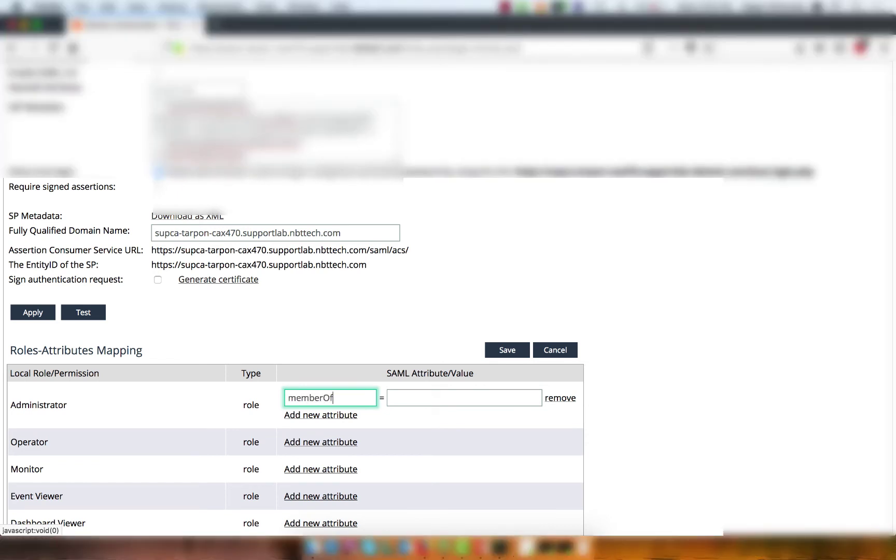
pyautogui.click(464, 398)
pyautogui.press('super+v')
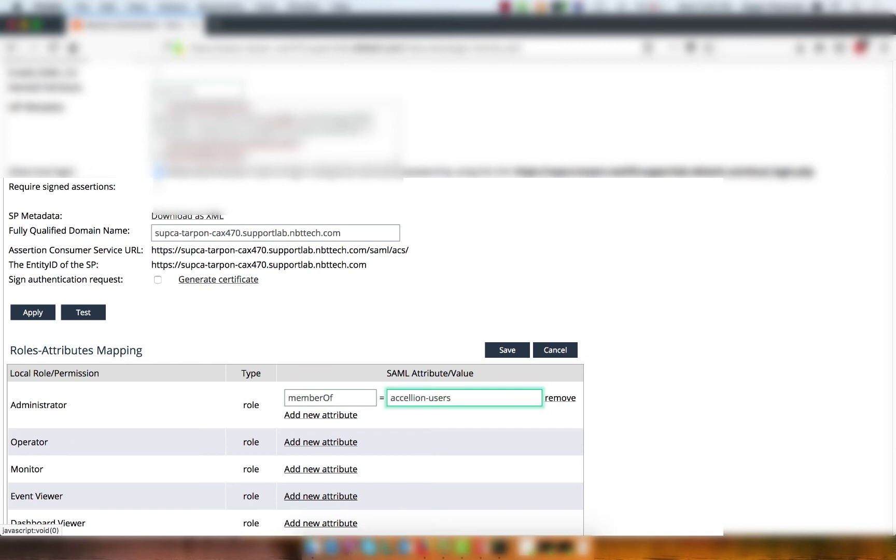
pyautogui.scroll(-5, 296, 353)
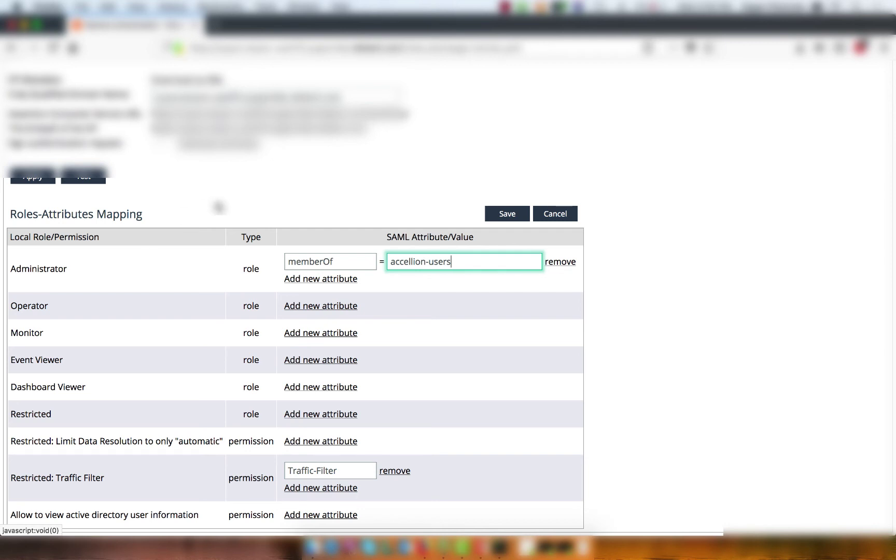
# Step: Save the mapping and run Test User, confirming Administrator authorization via memberOf=accellion-users
pyautogui.click(504, 213)
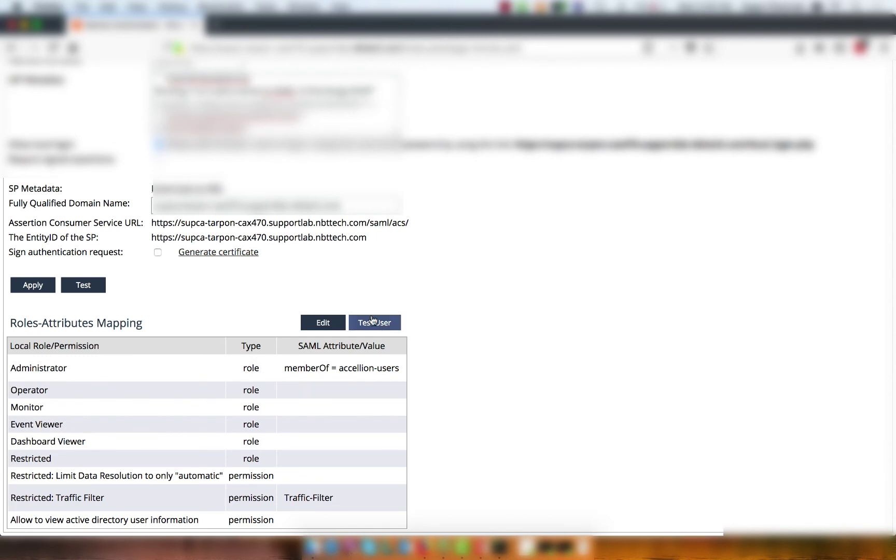
pyautogui.click(372, 321)
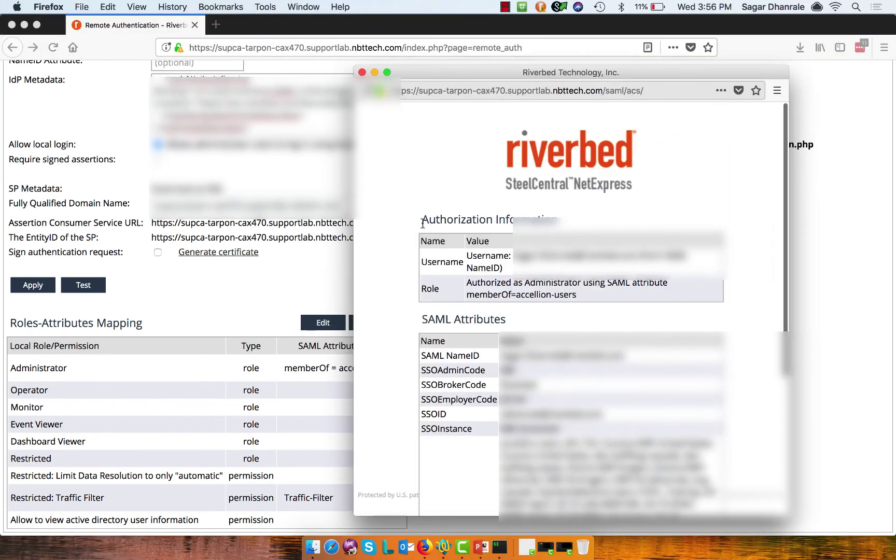
pyautogui.moveTo(423, 222); pyautogui.dragTo(565, 223)
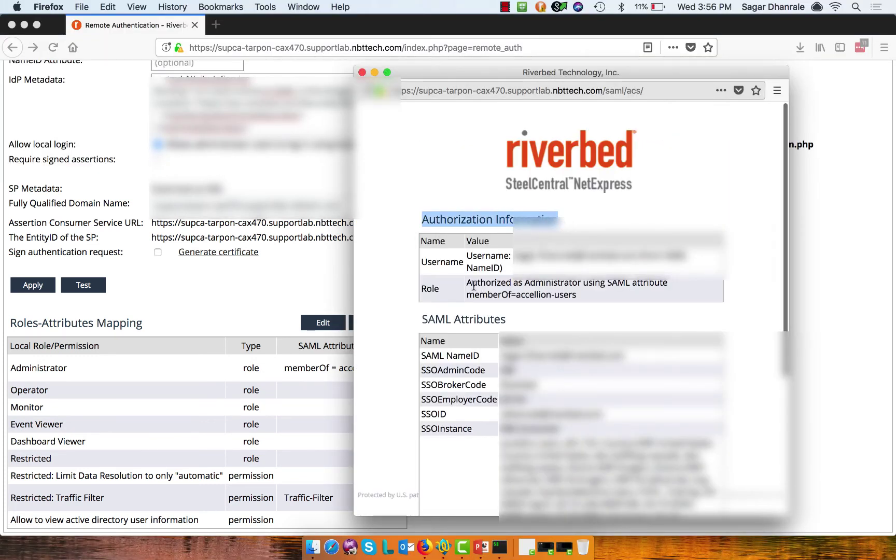
pyautogui.moveTo(469, 285); pyautogui.dragTo(565, 300)
pyautogui.click(569, 300)
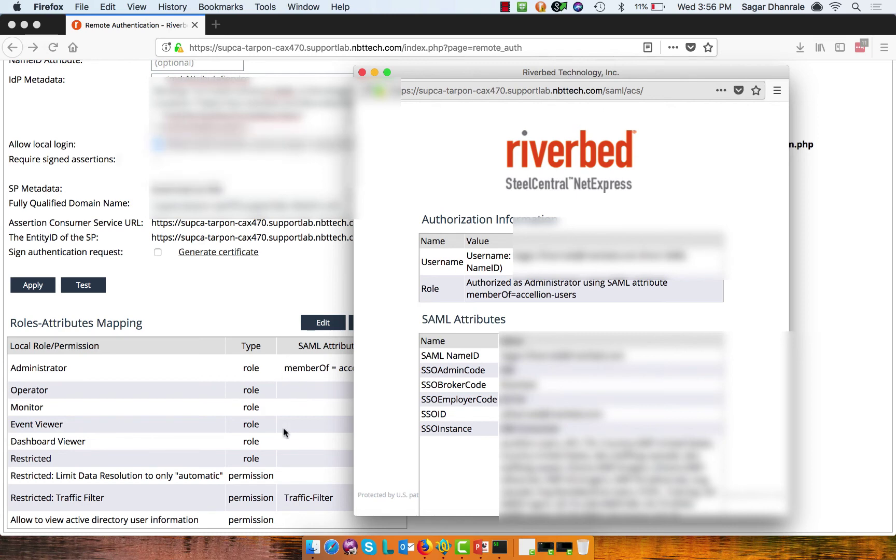
# Step: Close the test window, tick Enable SAML 2.0, apply, and dismiss the success confirmation
pyautogui.press('super+w')
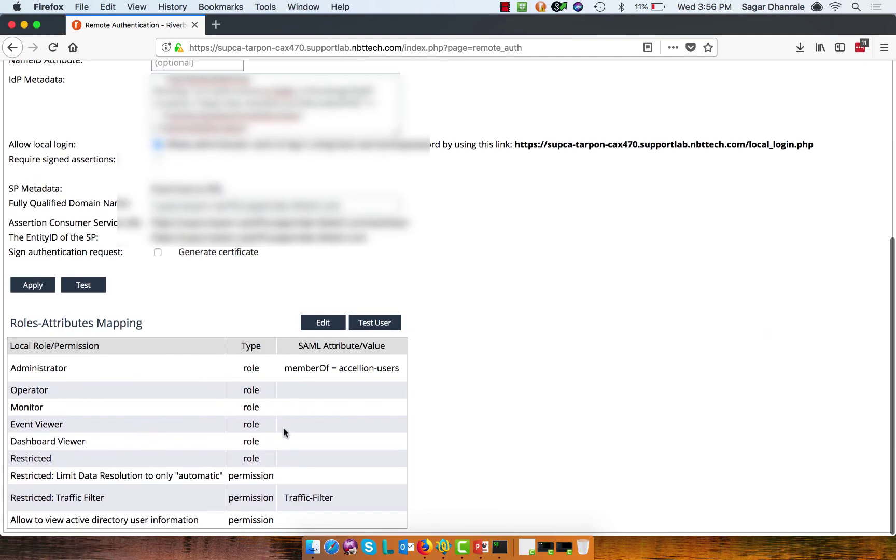
pyautogui.scroll(1, 283, 427)
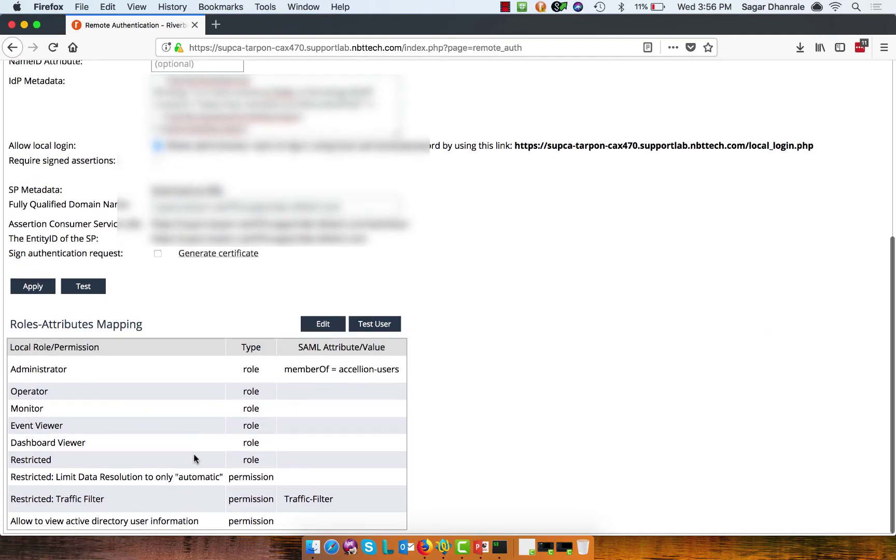
pyautogui.scroll(5, 194, 458)
pyautogui.click(158, 168)
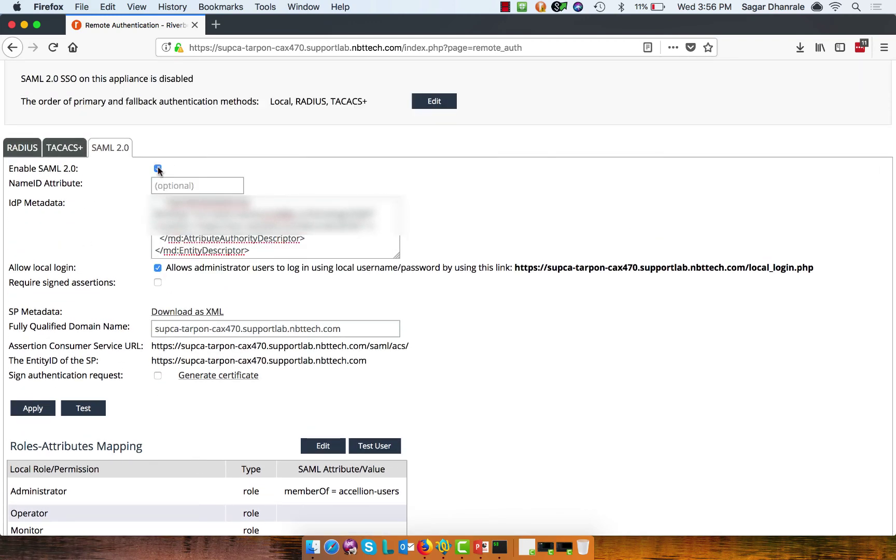
pyautogui.click(30, 410)
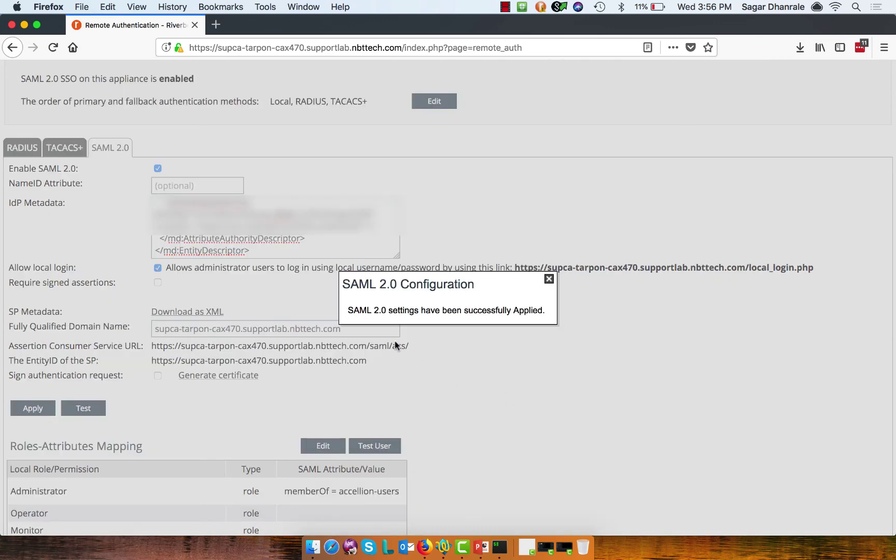
pyautogui.click(549, 279)
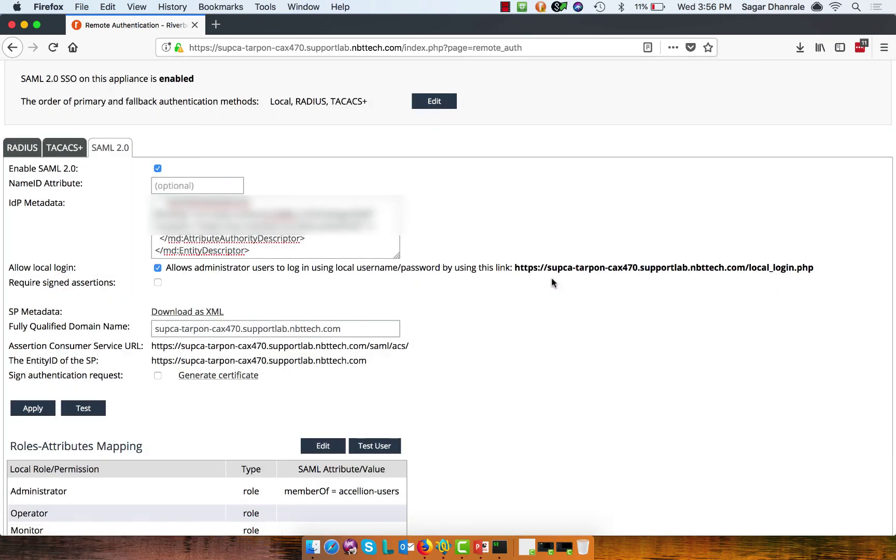
pyautogui.scroll(5, 552, 281)
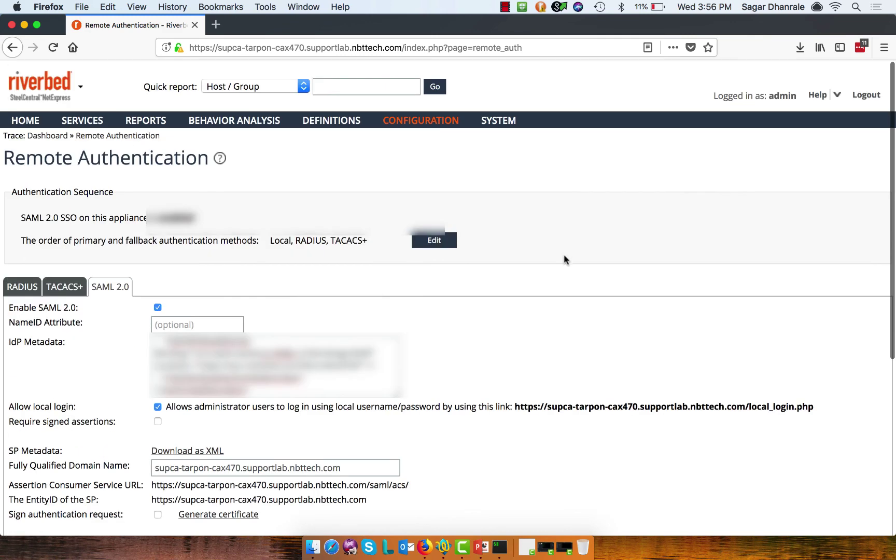
# Step: Log out, sign back in through SAML, and highlight the SAML-authenticated user name
pyautogui.click(866, 95)
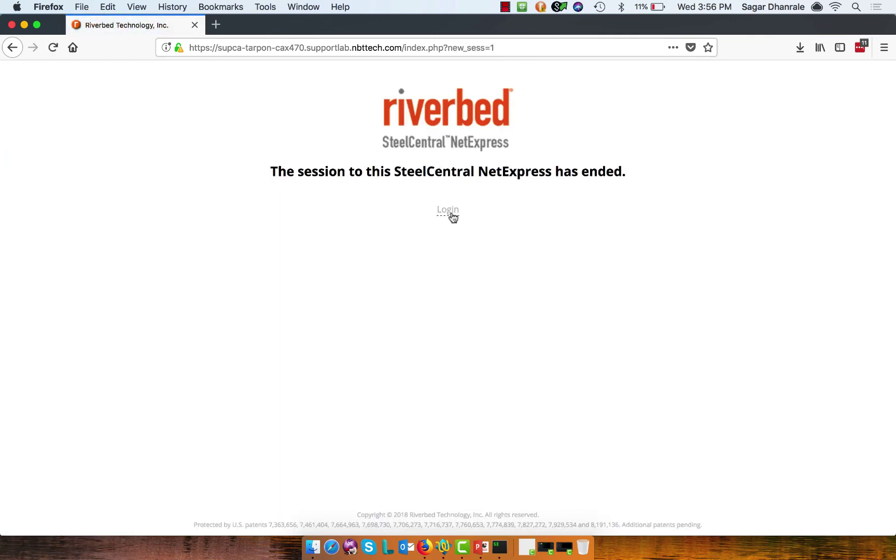
pyautogui.click(448, 212)
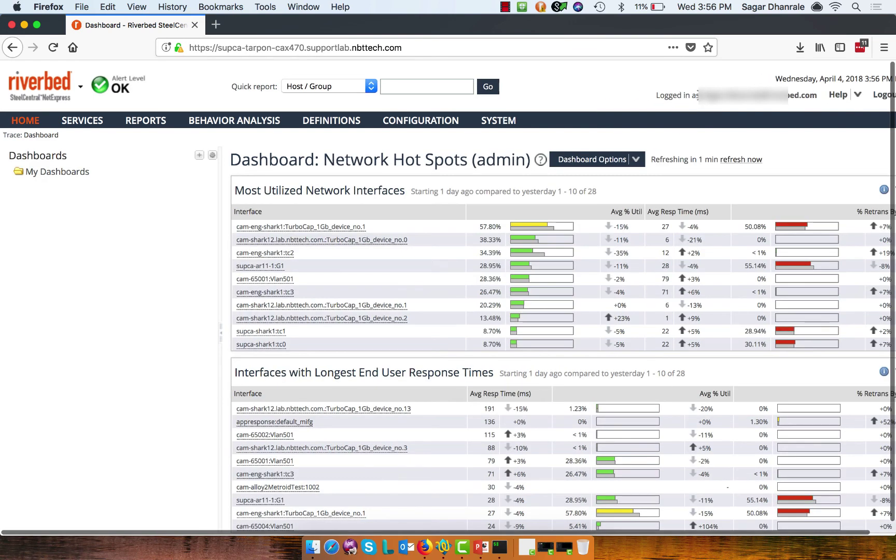
pyautogui.doubleClick(809, 95)
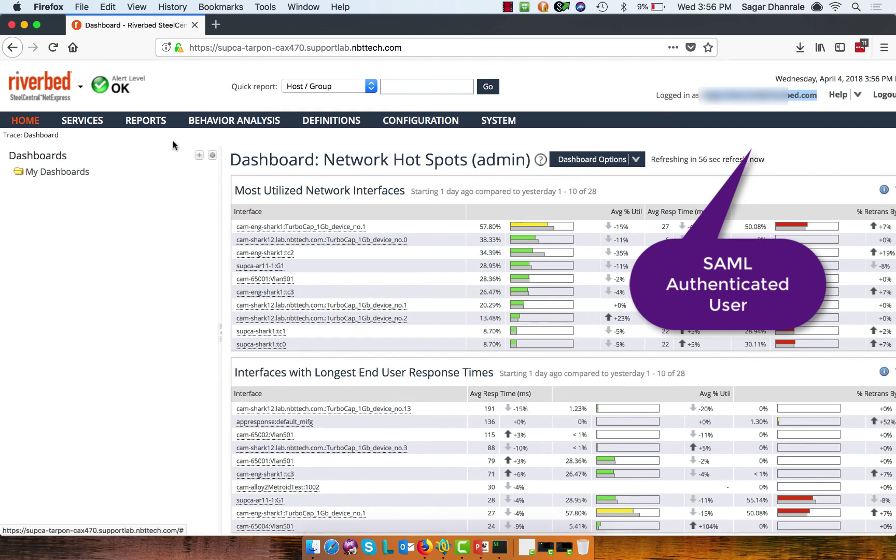
pyautogui.click(712, 78)
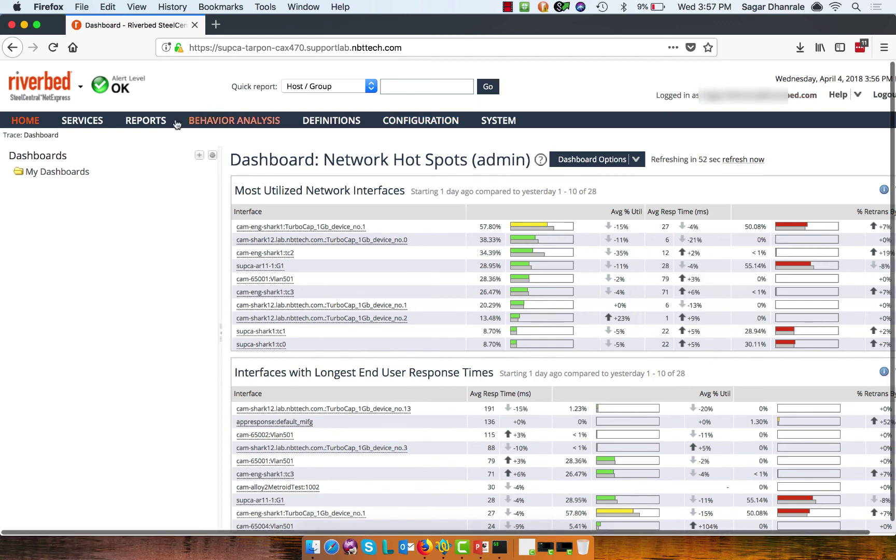
# Step: Open the Host-Pair-Report-AR11 report from Reports > Saved Reports
pyautogui.click(154, 122)
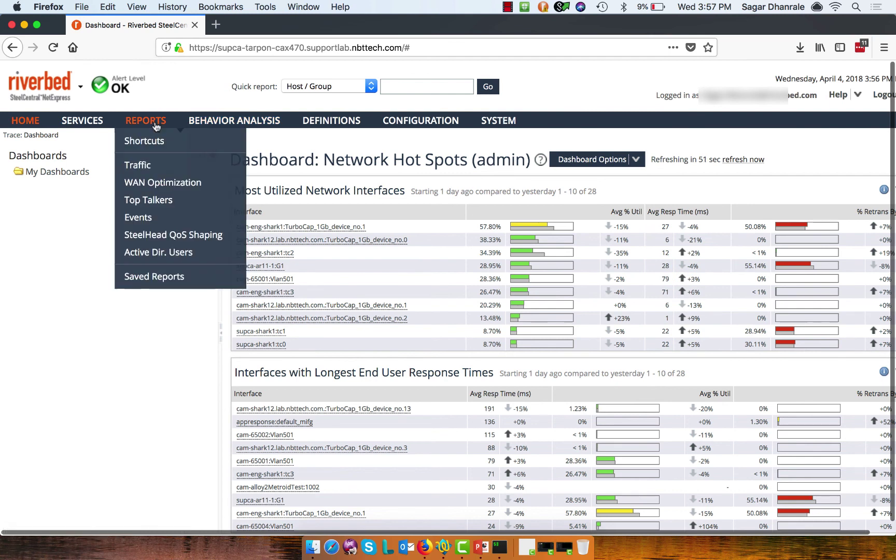
pyautogui.click(153, 278)
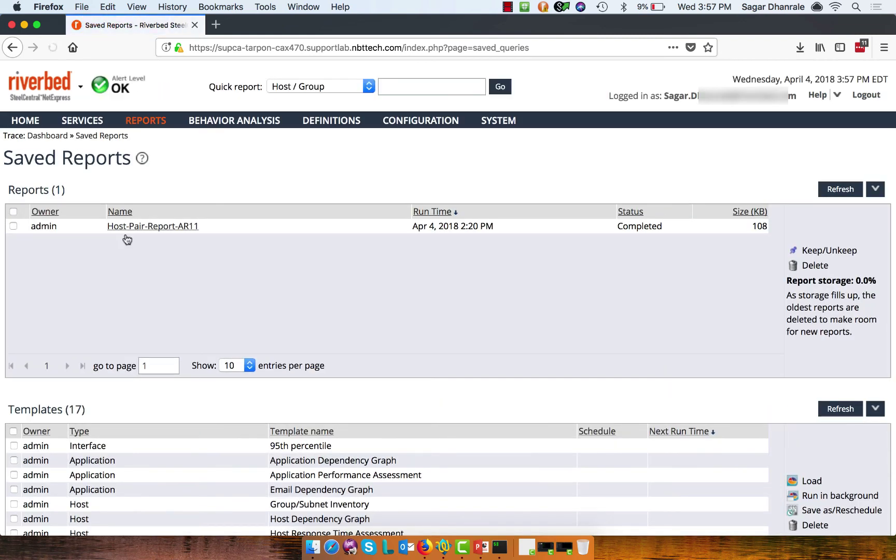
pyautogui.click(141, 226)
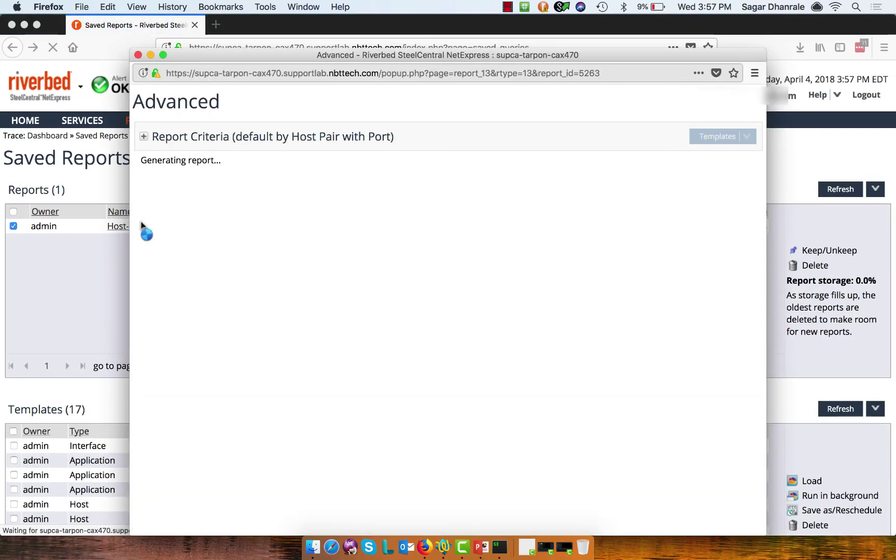
# Step: Show View in AR11 > supca-ar11-1 options for server host supca-tarpon-cax470
pyautogui.scroll(-10, 171, 170)
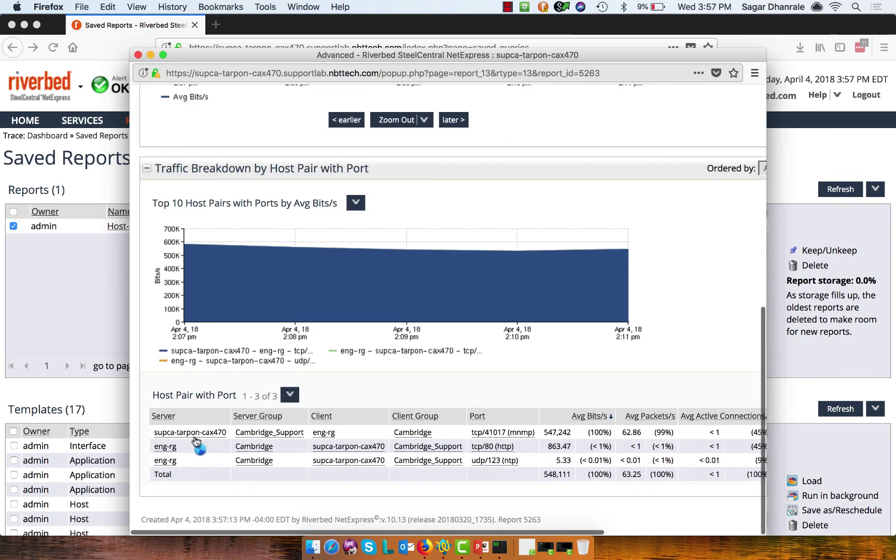
pyautogui.rightClick(197, 437)
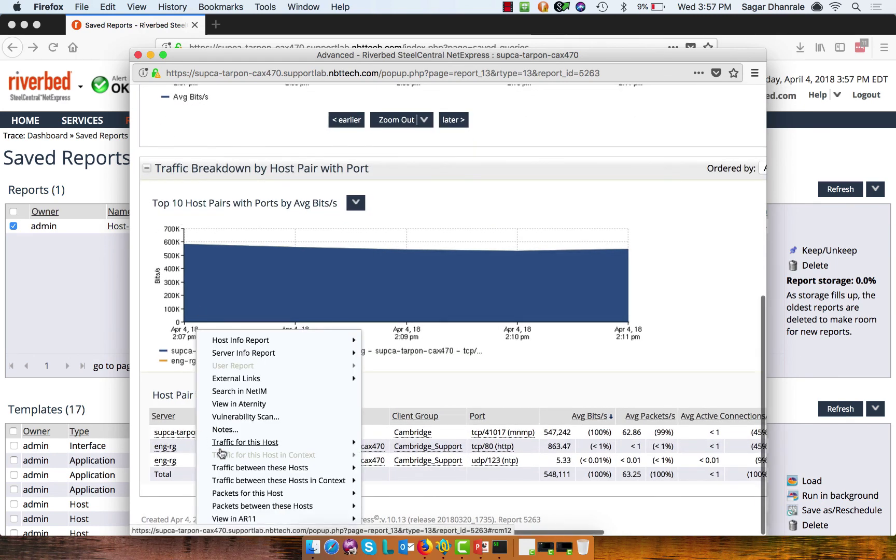
pyautogui.moveTo(245, 526)
pyautogui.moveTo(388, 525)
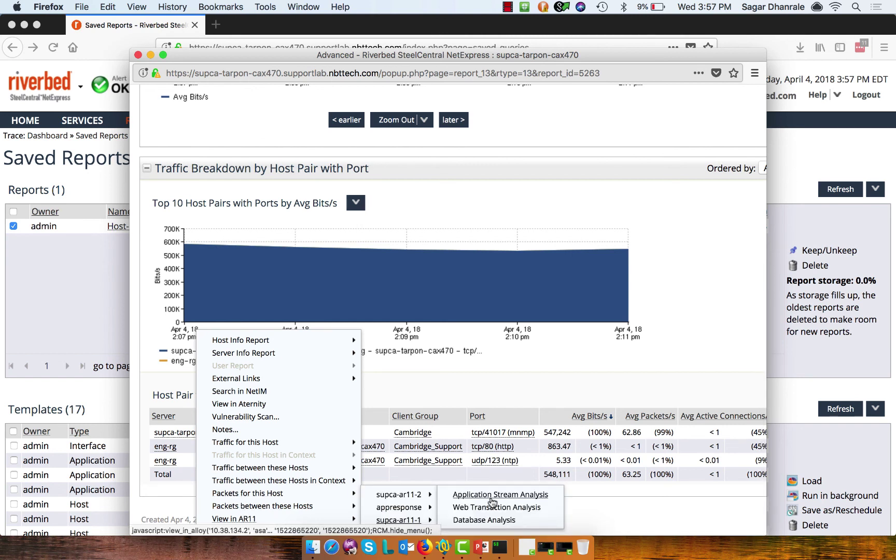
# Step: Launch Application Stream Analysis on supca-ar11-1 and maximize the AppResponse window
pyautogui.click(492, 497)
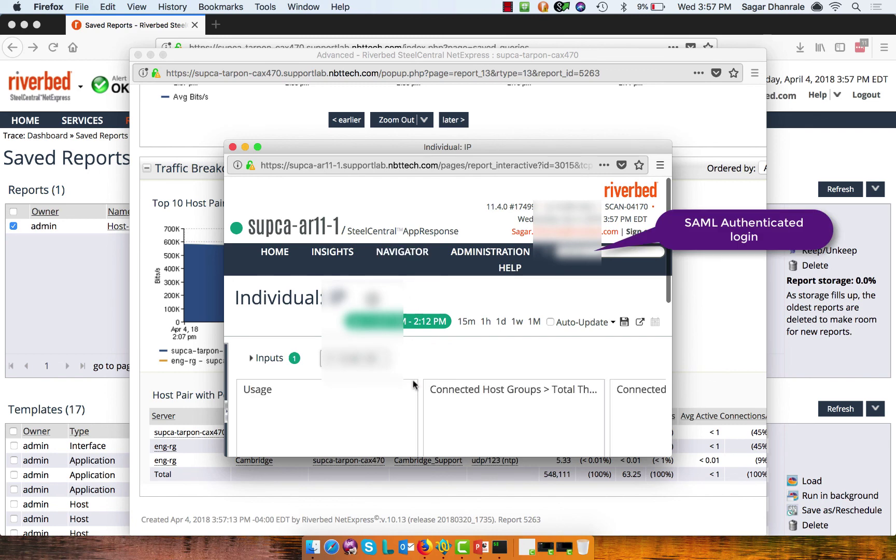
pyautogui.scroll(-3, 414, 384)
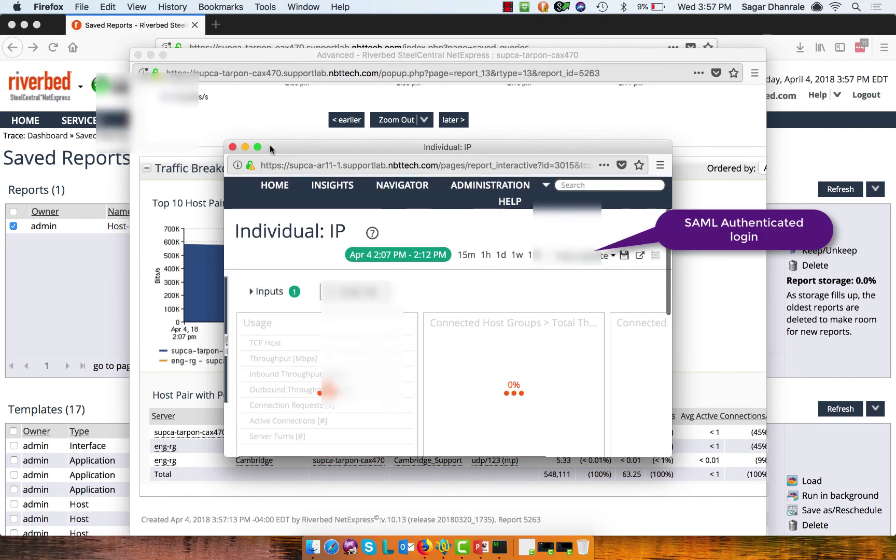
pyautogui.click(258, 146)
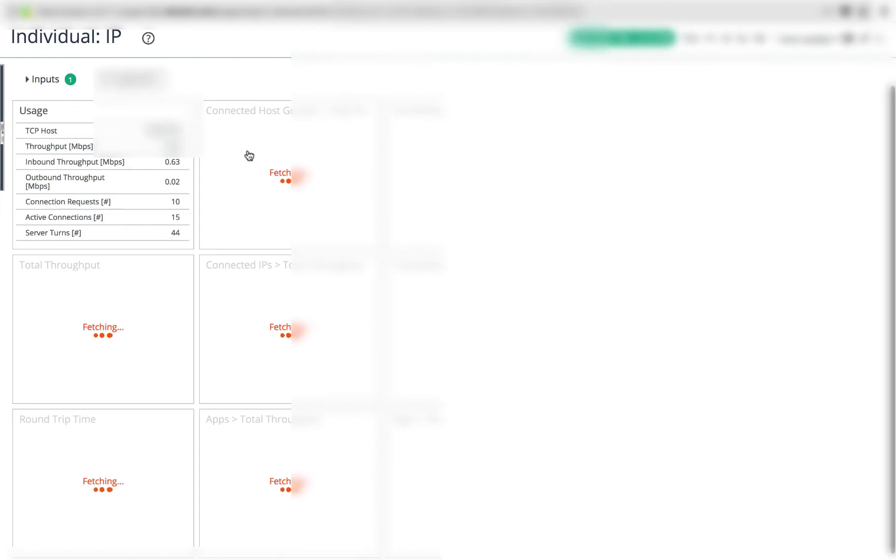